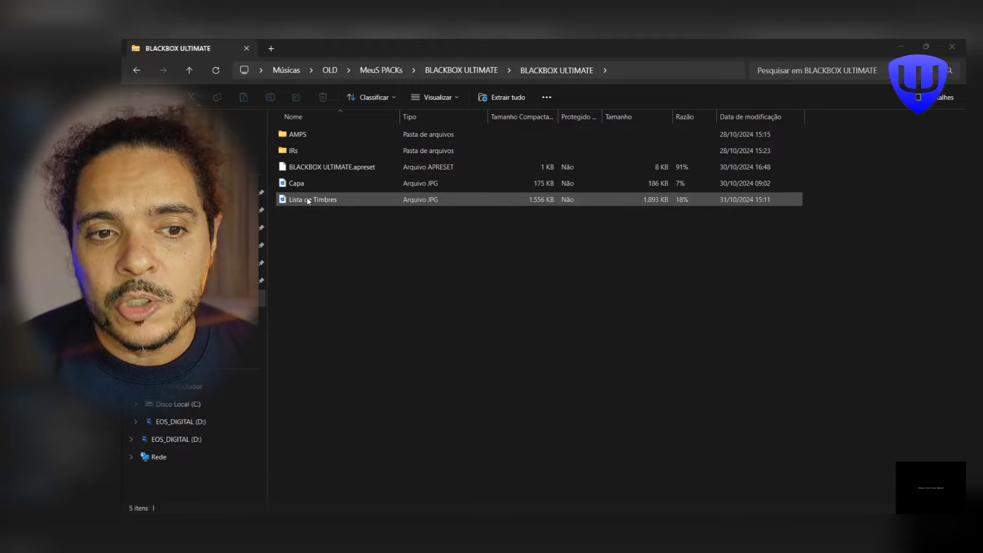
# View the Lista de Timbres image full size to read the pack's preset list, then put it away
pyautogui.click(318, 202)
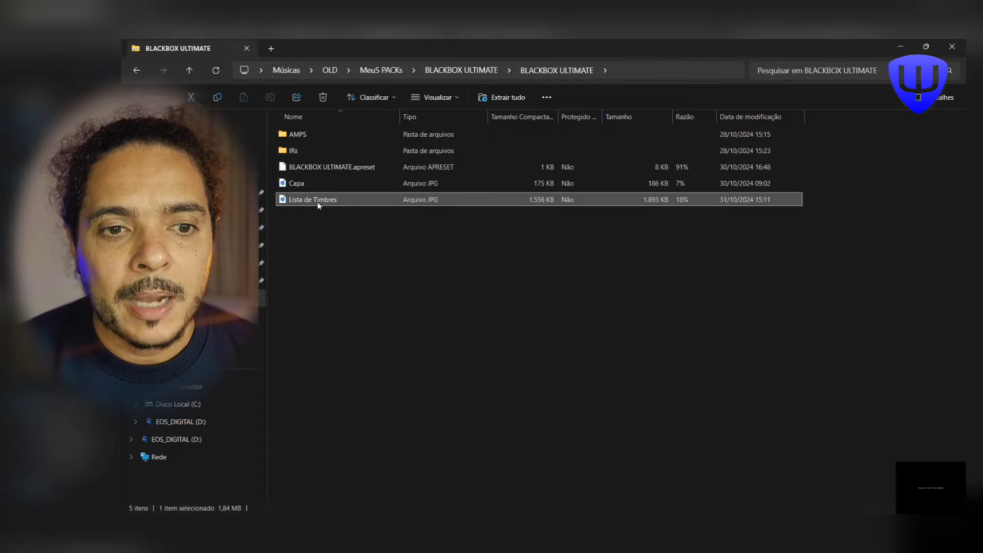
pyautogui.doubleClick(318, 201)
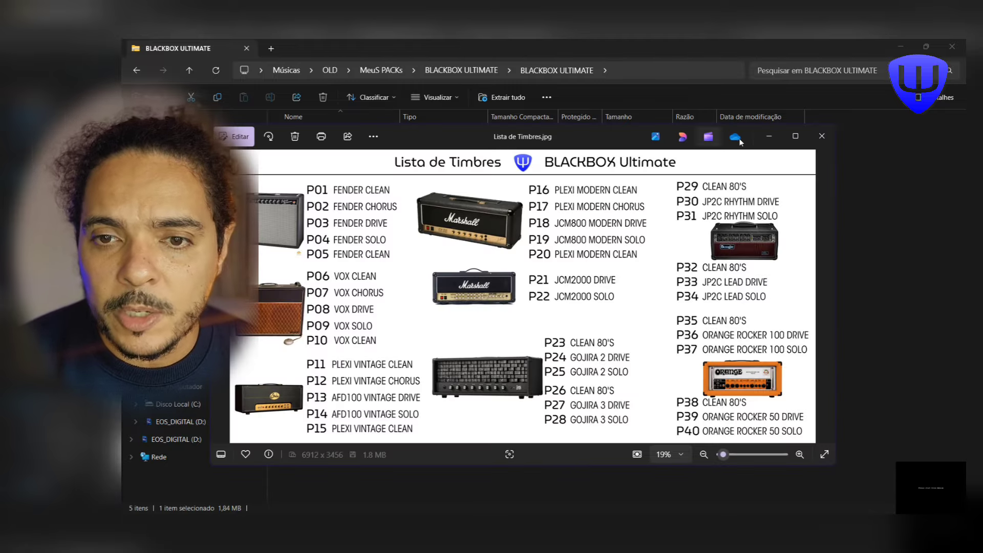
pyautogui.click(806, 135)
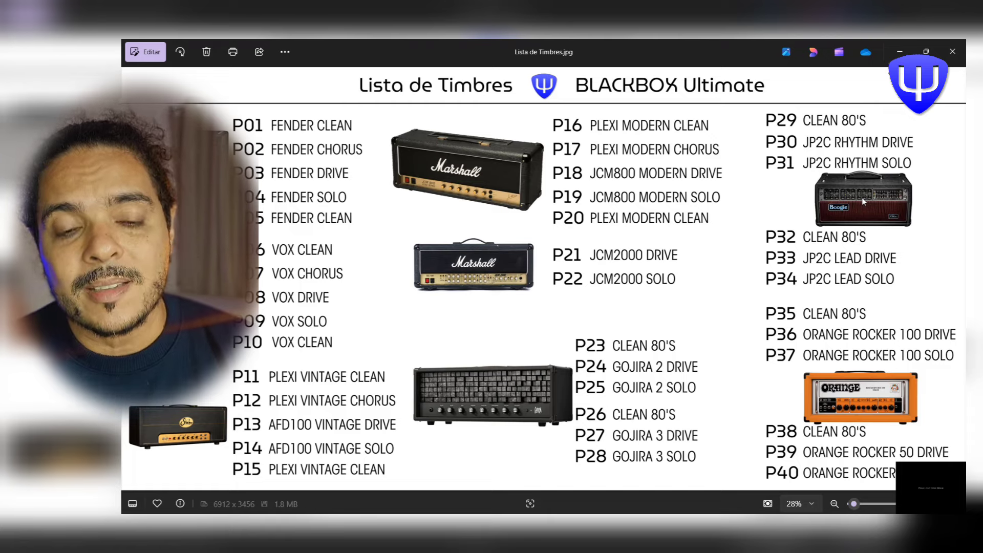
pyautogui.click(902, 51)
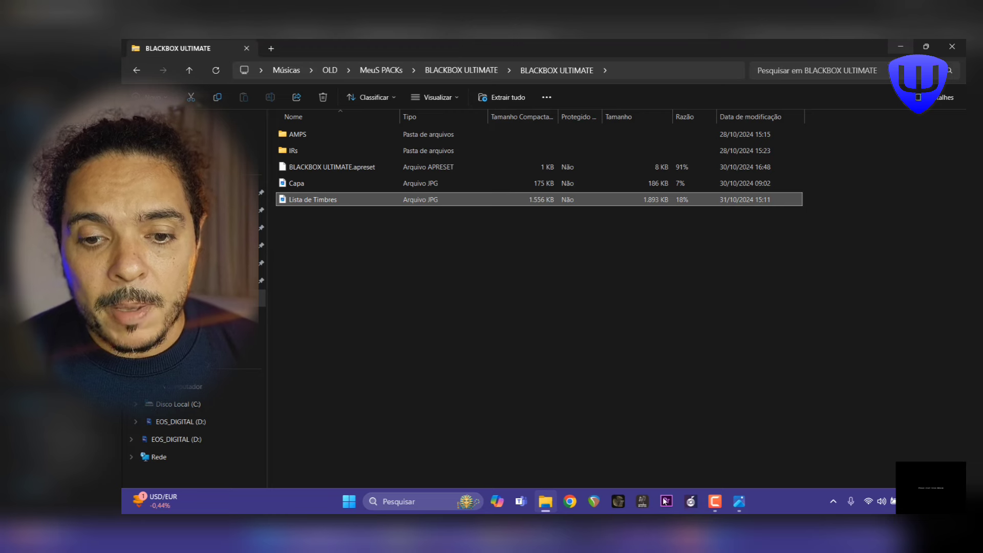
# Switch to M-EFCS, connect to the BLACKBOX device and import all presets from BLACKBOX ULTIMATE.apreset
pyautogui.click(647, 502)
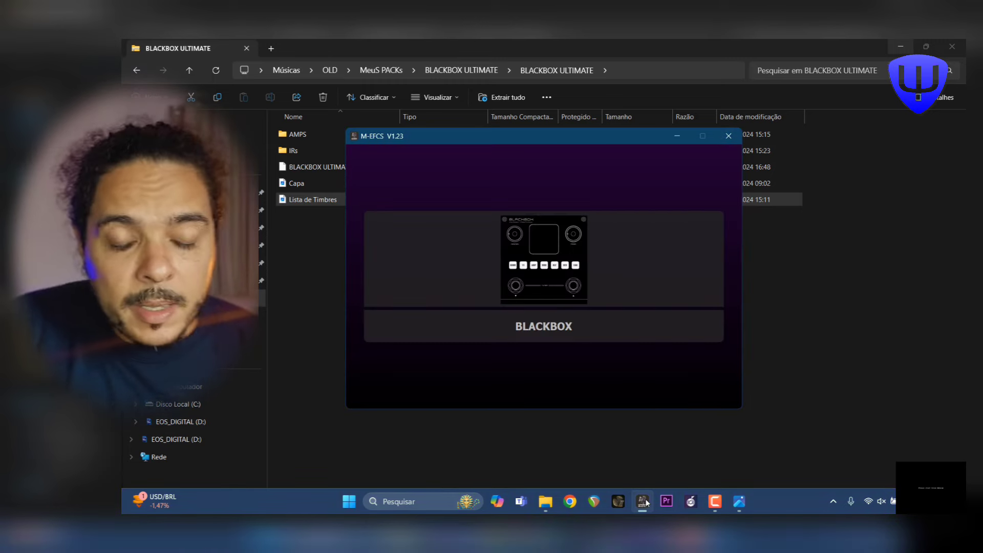
pyautogui.click(540, 247)
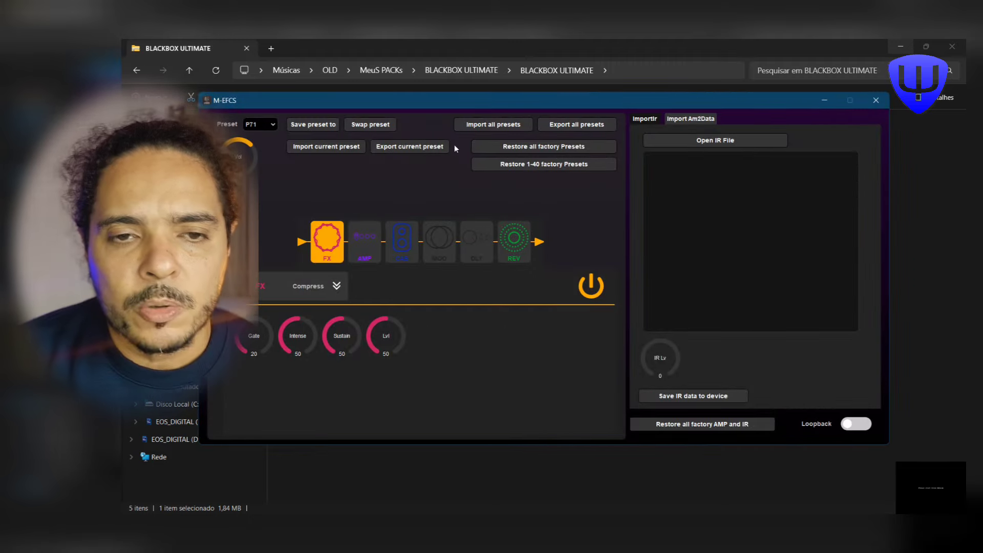
pyautogui.click(480, 125)
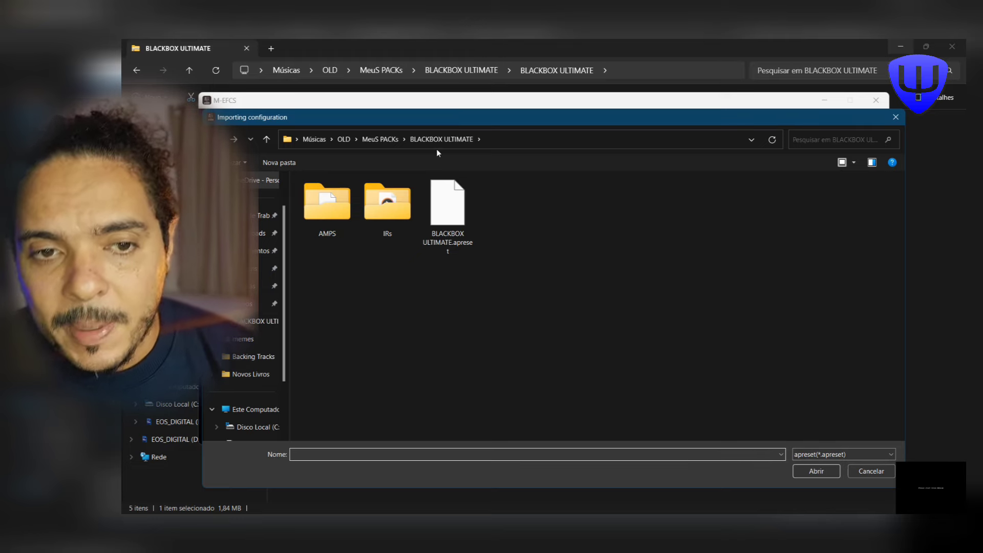
pyautogui.doubleClick(436, 209)
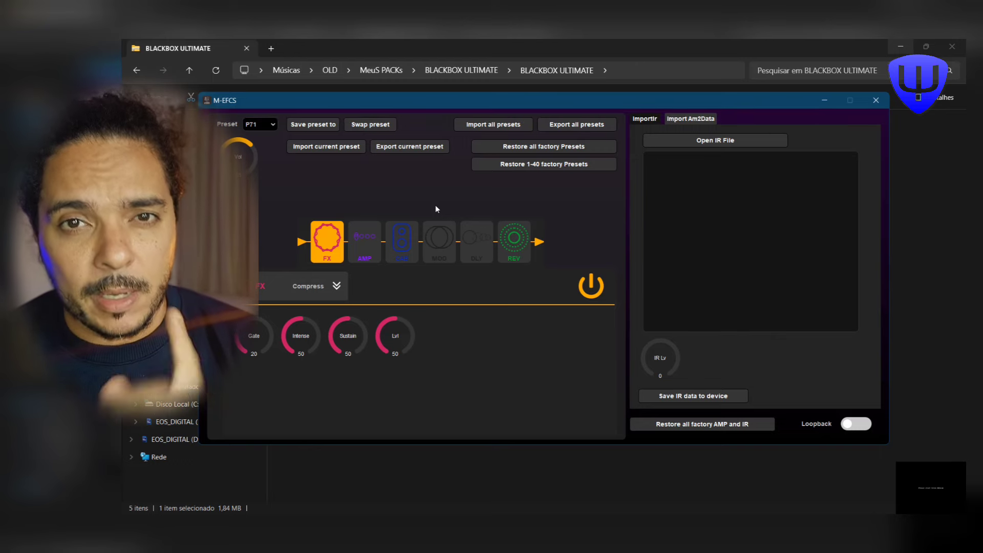
# Bring up the AM2Data import and look over the amp files in the AMPS folder without loading any
pyautogui.click(691, 120)
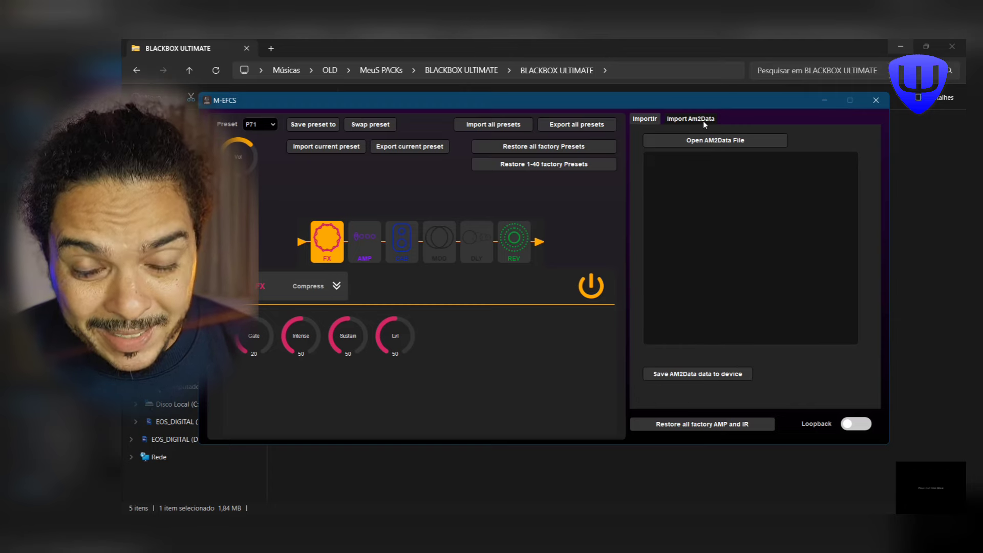
pyautogui.click(692, 144)
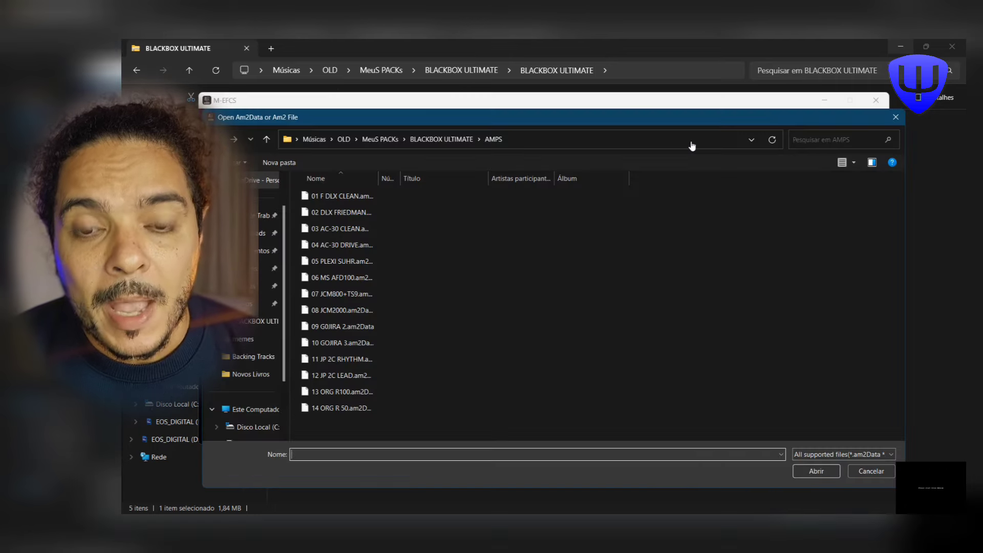
pyautogui.click(895, 121)
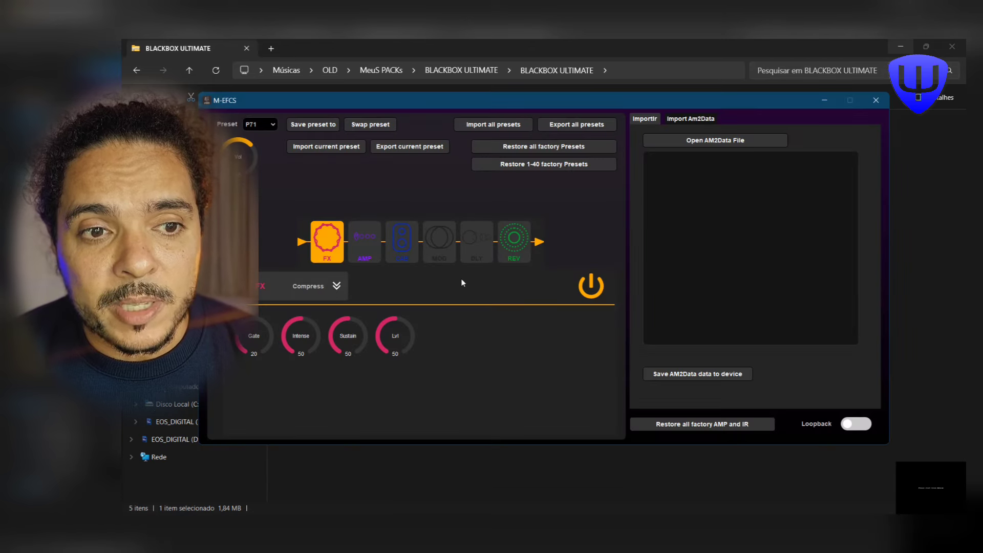
# Load preset P80, check its CAB block and leave its AMP block selected
pyautogui.click(261, 124)
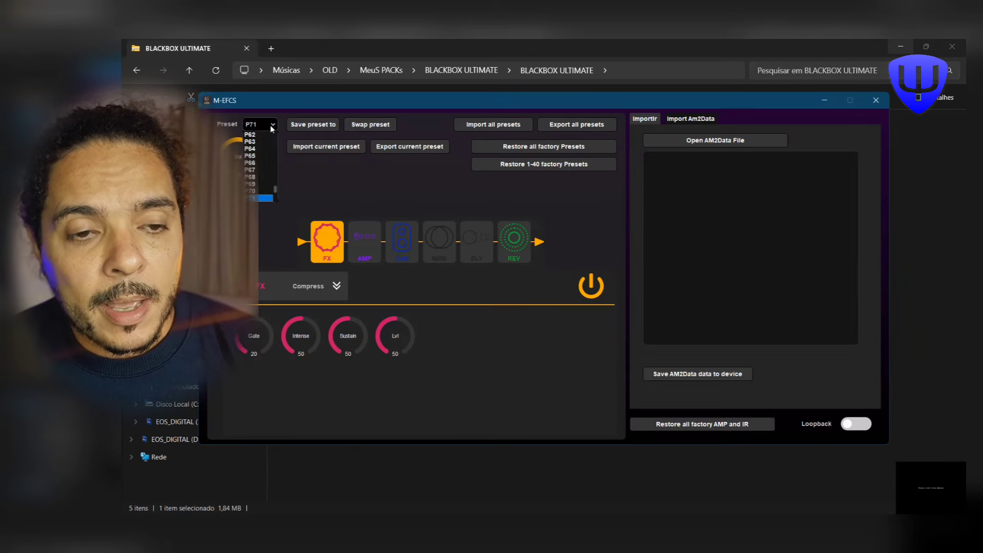
pyautogui.scroll(-3, 266, 185)
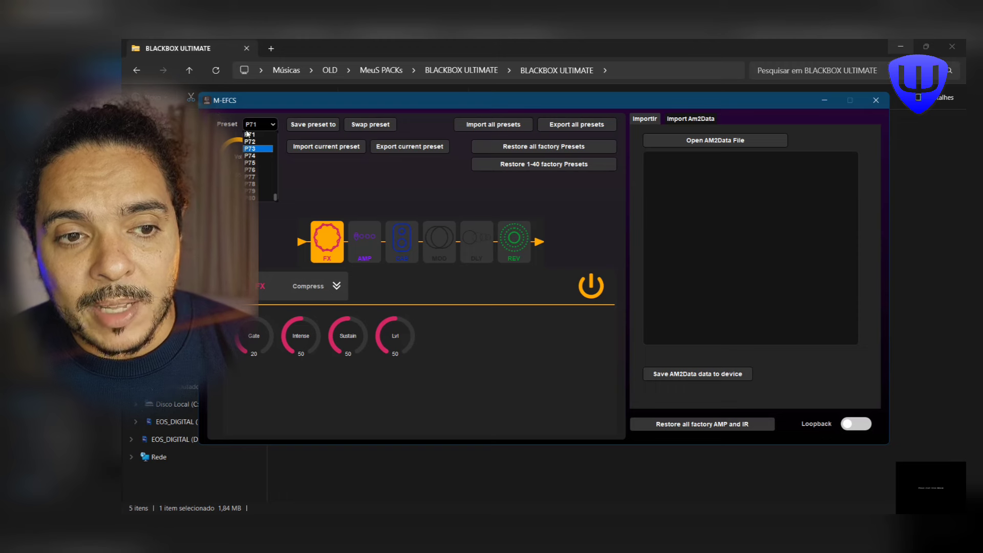
pyautogui.click(251, 198)
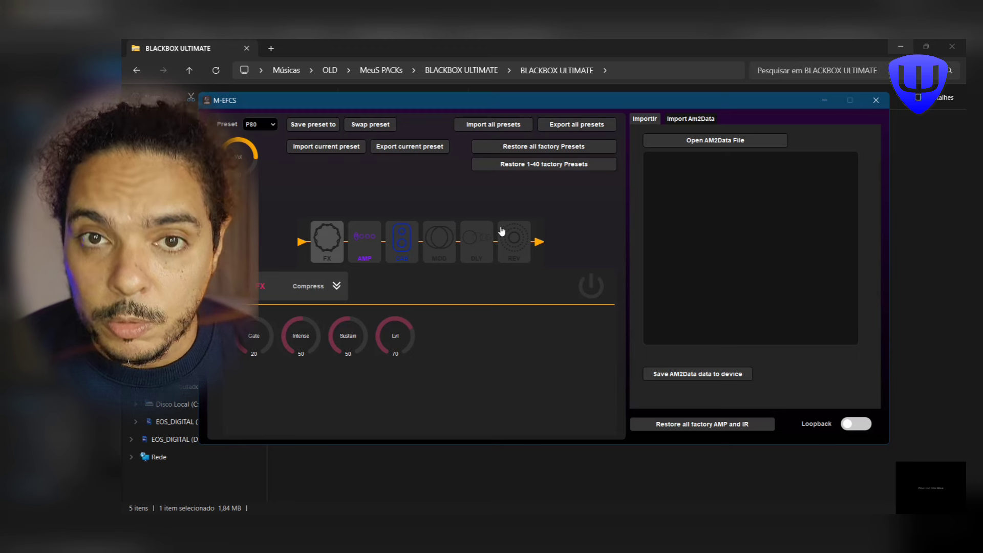
pyautogui.click(364, 241)
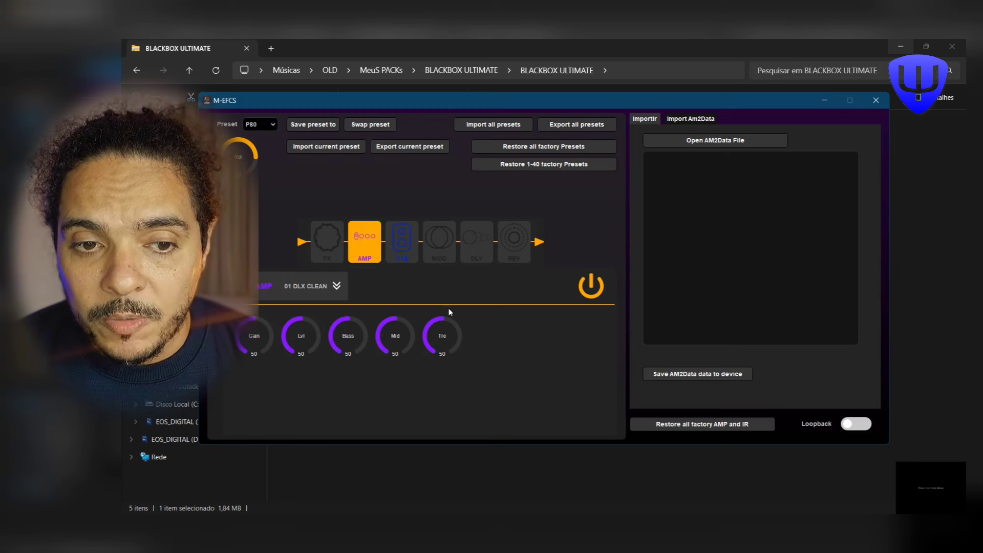
pyautogui.click(398, 236)
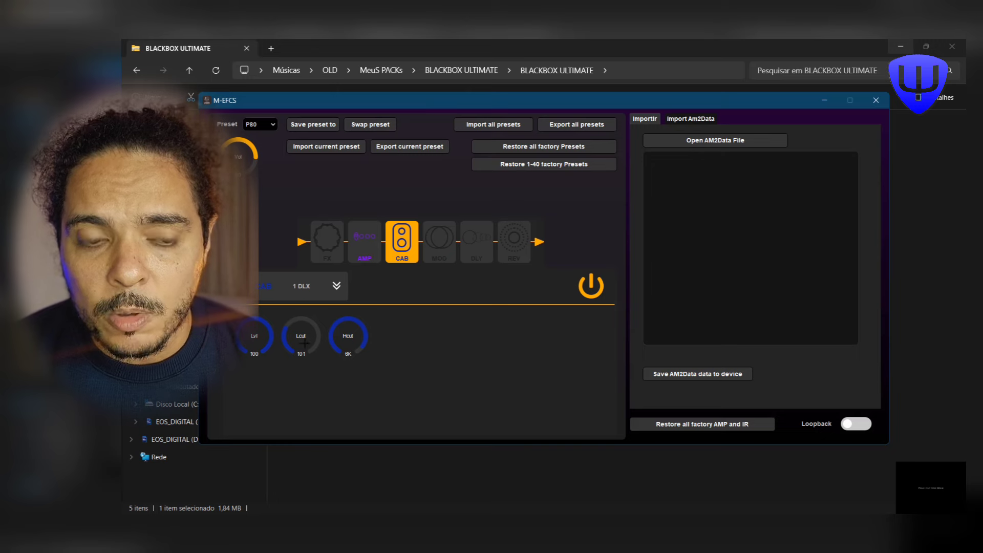
pyautogui.click(363, 247)
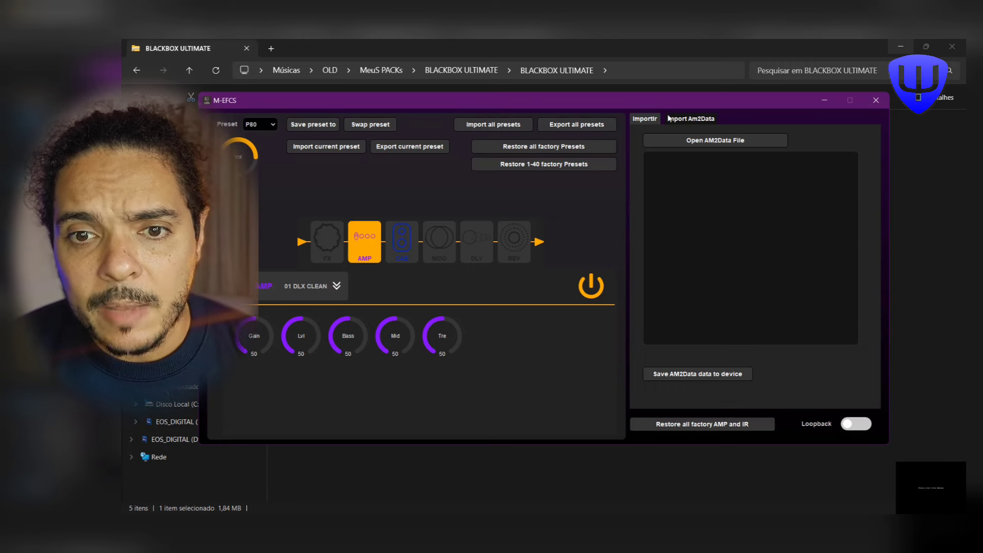
# Load all the AM2Data amp files, 01 F DLX CLEAN through 14 ORG R 50, from the BLACKBOX ULTIMATE AMPS folder
pyautogui.click(687, 140)
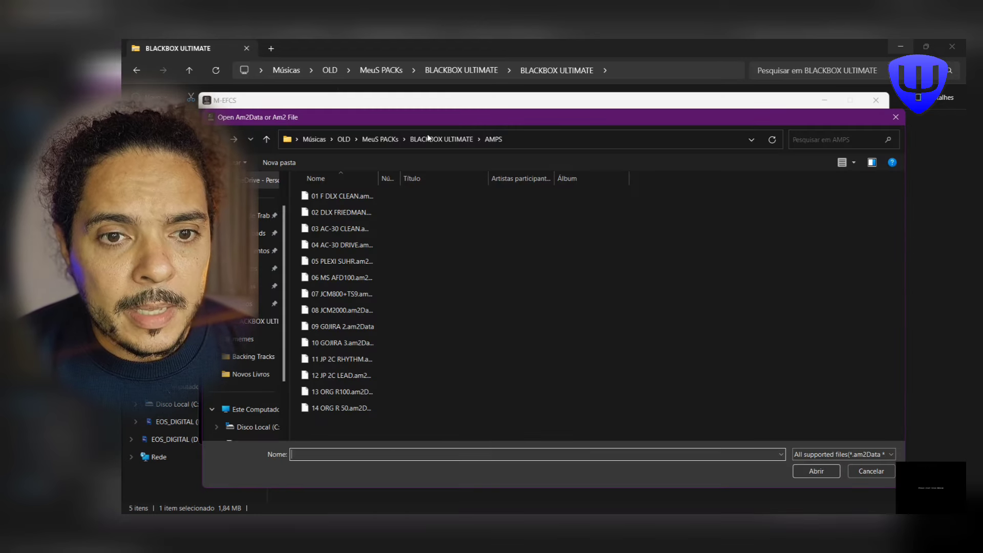
pyautogui.click(429, 139)
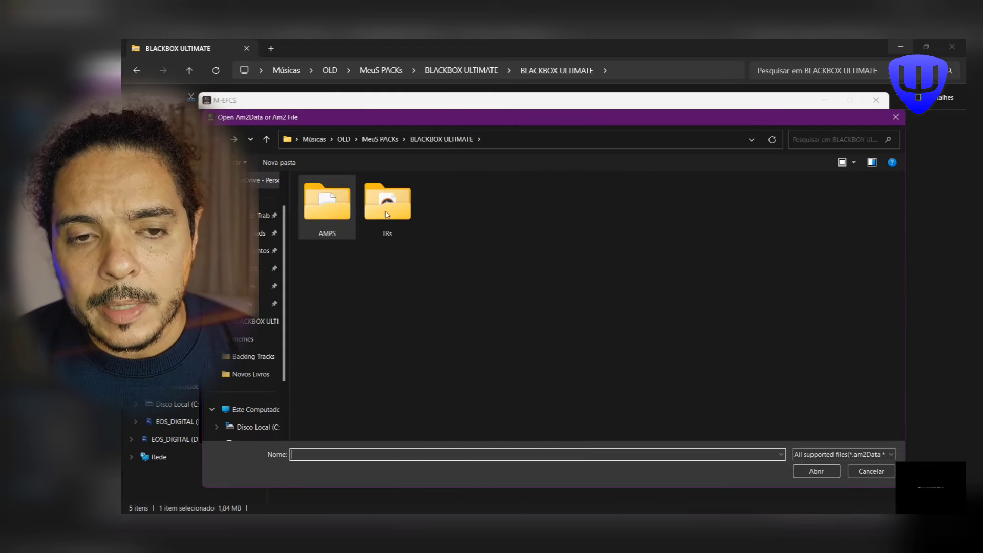
pyautogui.doubleClick(337, 201)
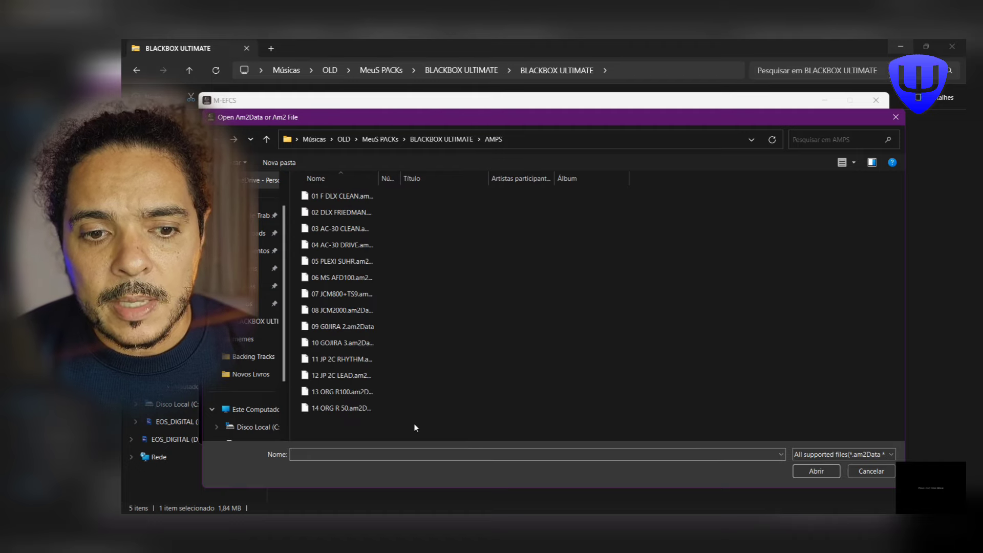
pyautogui.moveTo(415, 427); pyautogui.dragTo(296, 185)
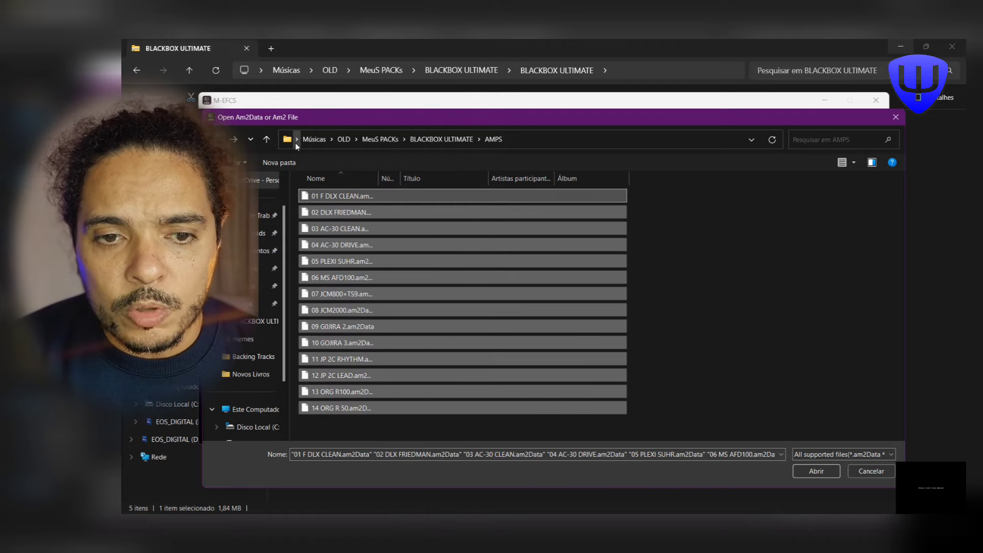
pyautogui.click(836, 469)
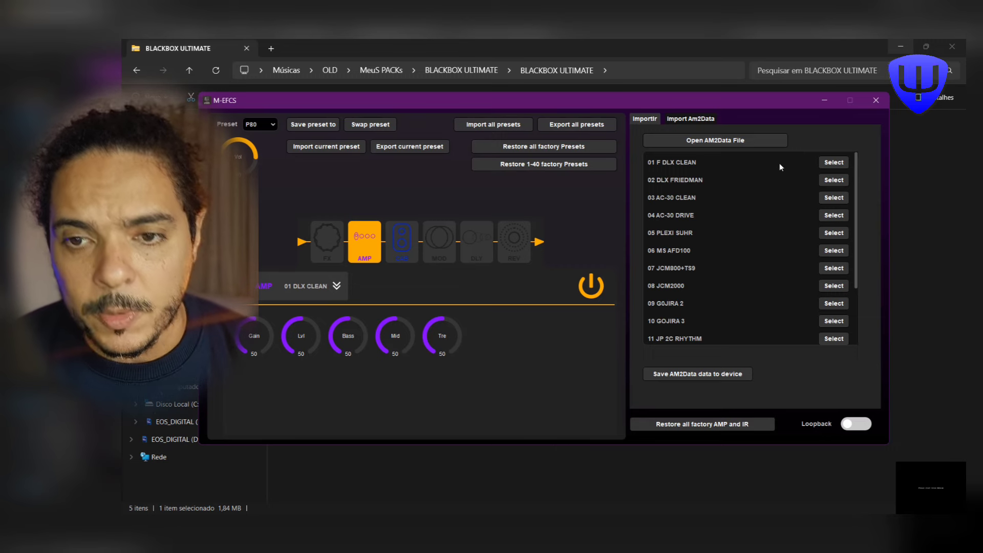
# Save the 01 F DLX CLEAN amp data to device slot 1 under the name 01 DLX CLEAN
pyautogui.click(833, 162)
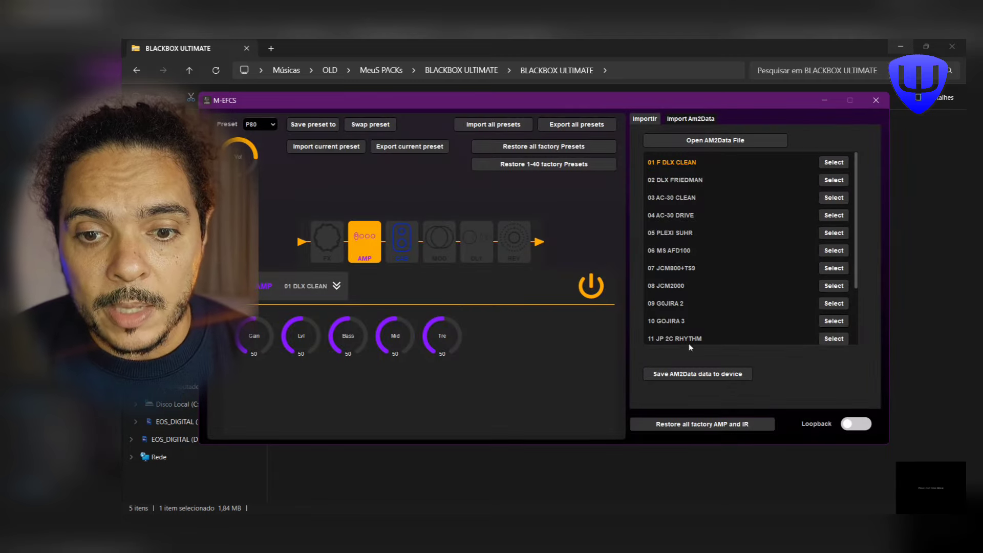
pyautogui.click(686, 374)
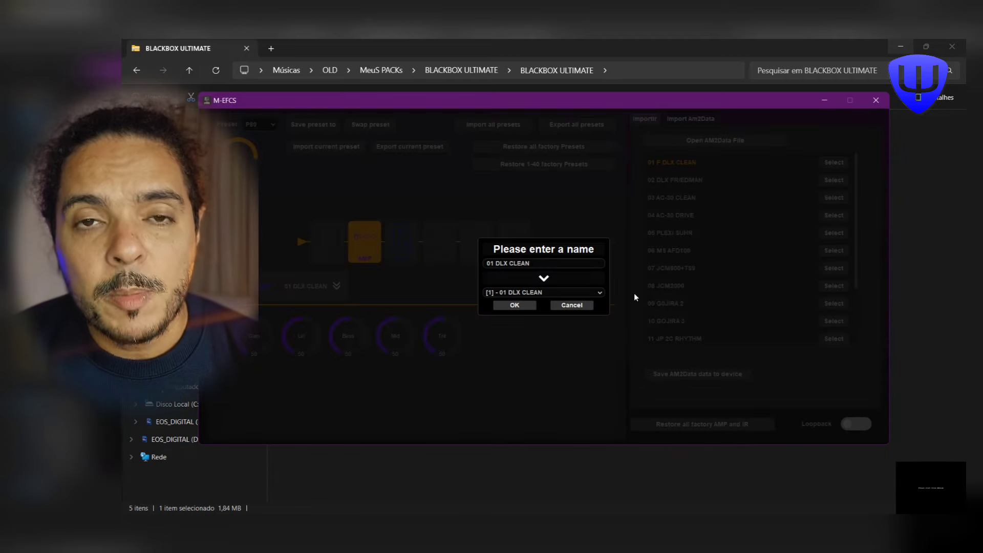
pyautogui.click(573, 293)
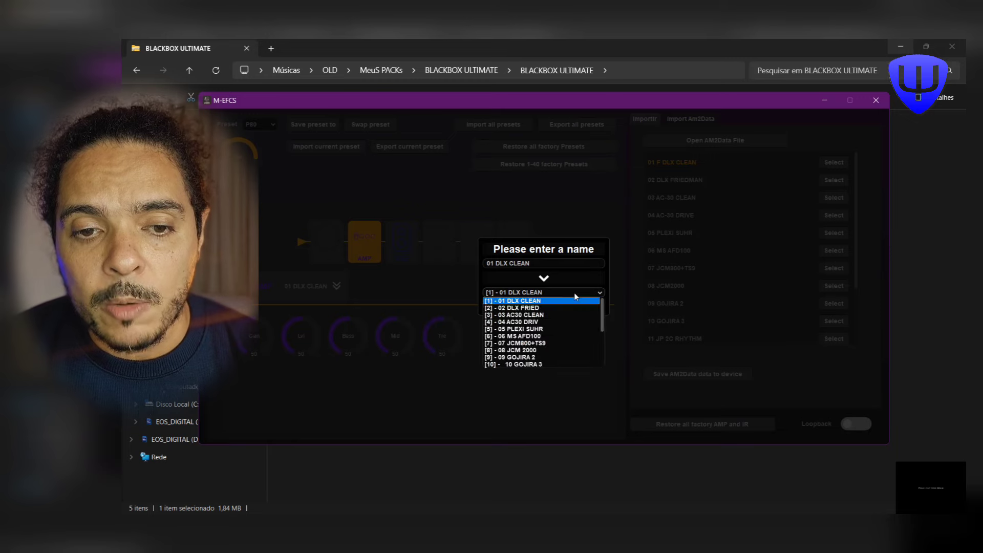
pyautogui.click(530, 302)
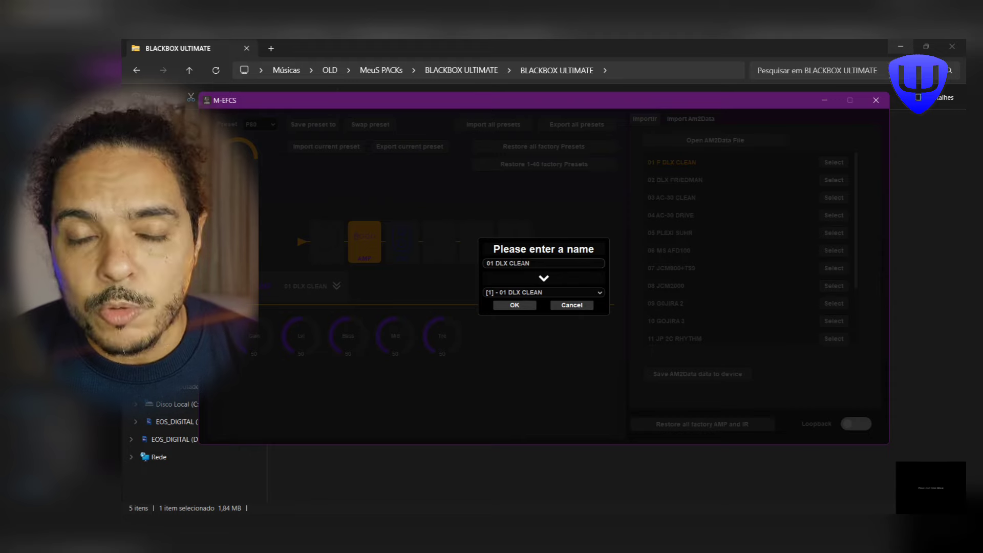
pyautogui.click(515, 306)
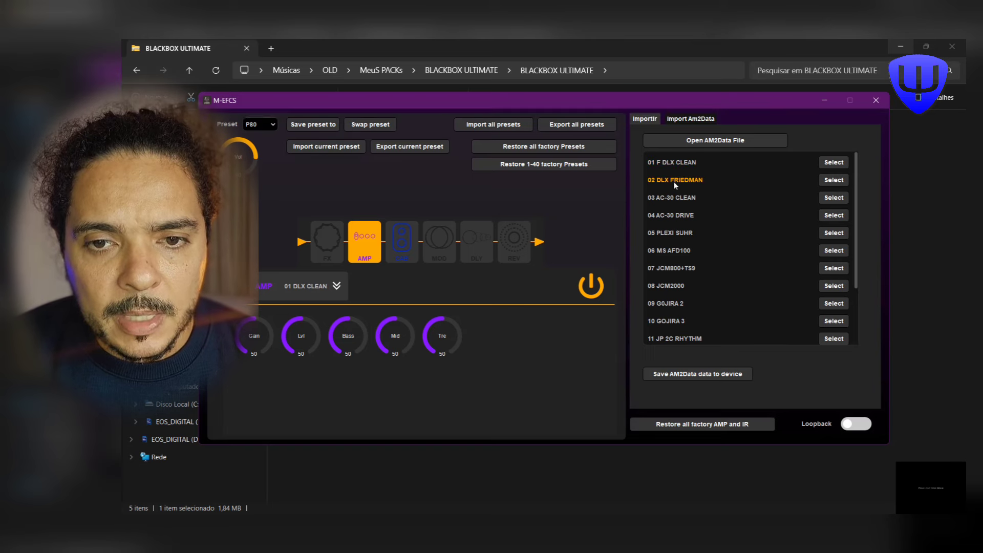
# Save the 02 DLX FRIEDMAN amp data to device slot 2 under the name 02 DLX FRIED
pyautogui.click(676, 378)
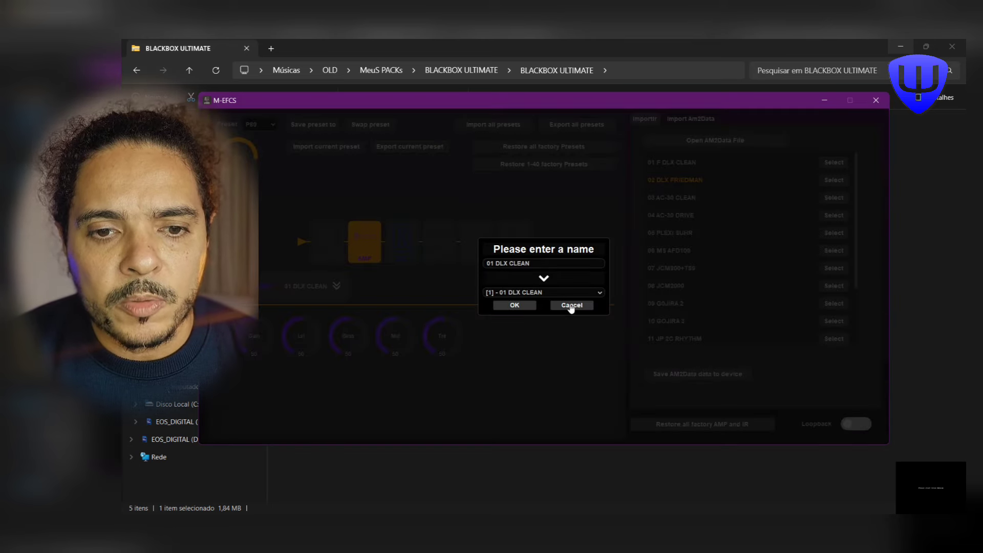
pyautogui.click(546, 292)
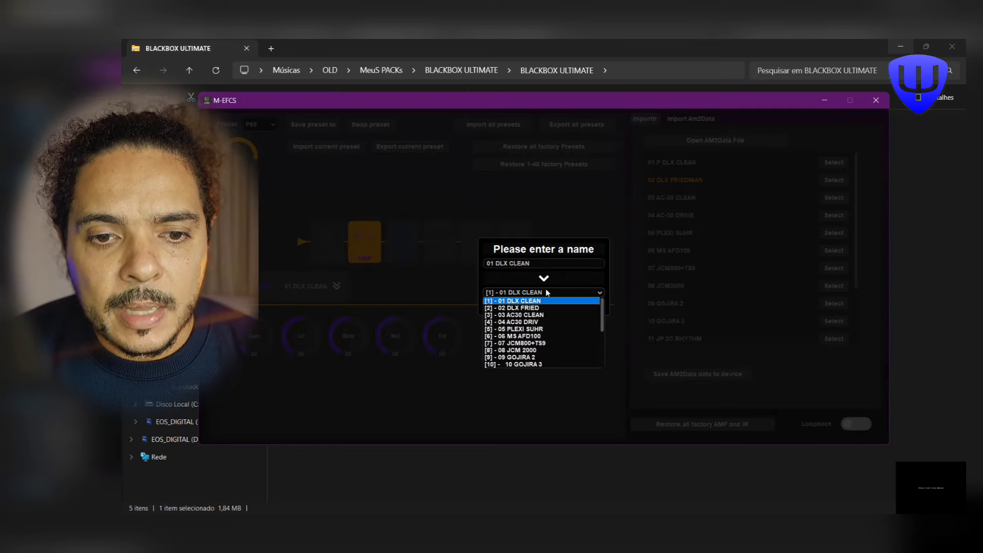
pyautogui.click(522, 308)
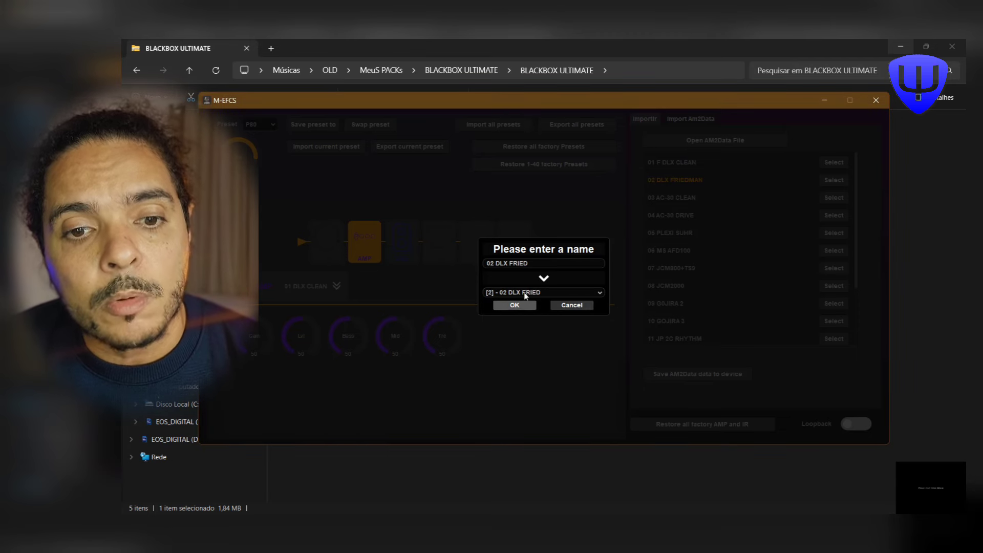
pyautogui.click(521, 304)
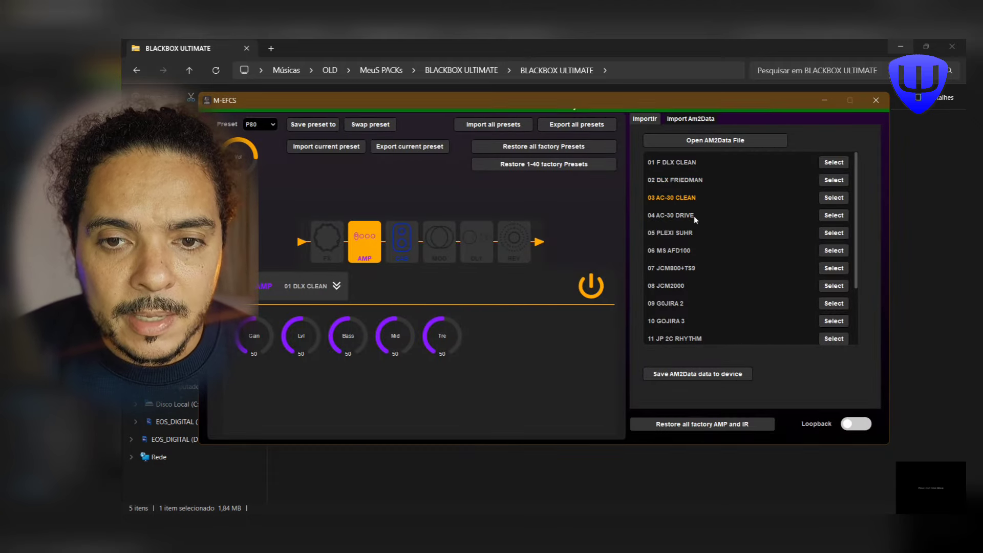
# Save the 03 AC-30 CLEAN amp data to device slot 3 under the name 03 AC30 CLEAN
pyautogui.click(692, 375)
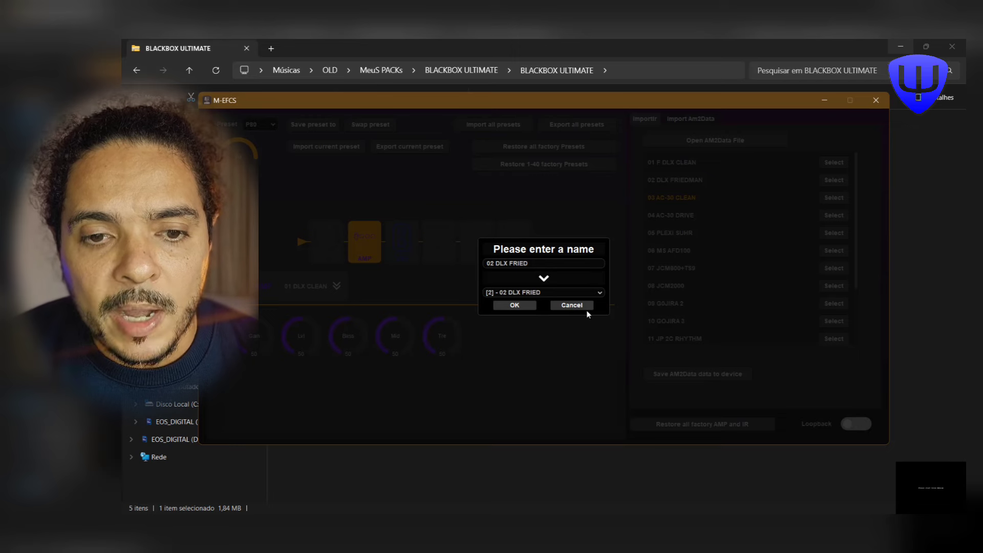
pyautogui.click(518, 292)
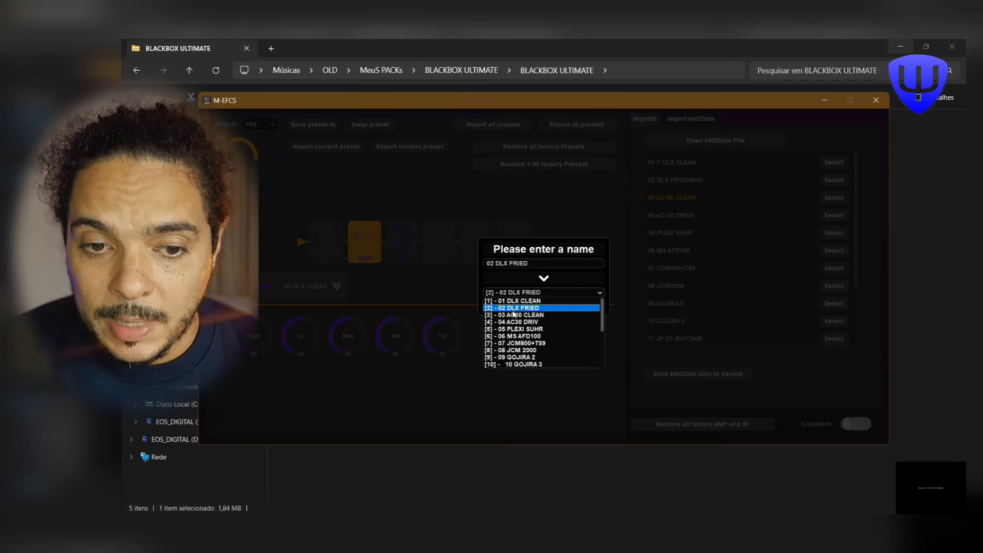
pyautogui.click(513, 315)
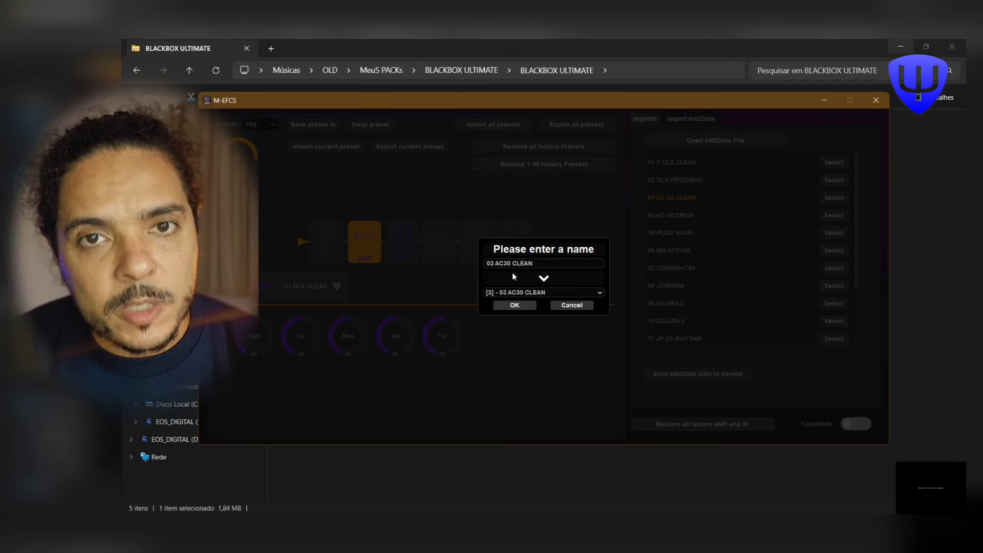
pyautogui.click(514, 306)
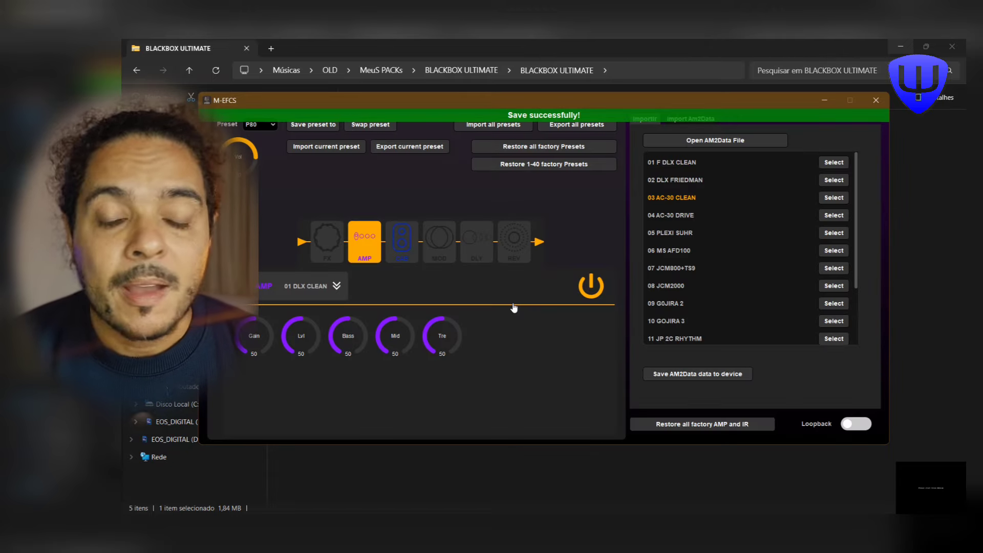
pyautogui.scroll(-2, 691, 307)
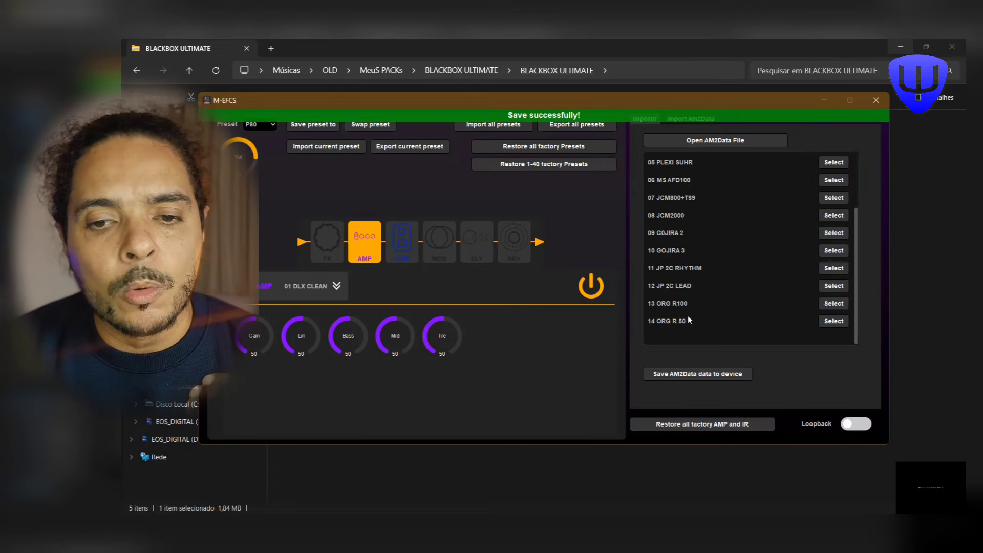
pyautogui.scroll(2, 683, 324)
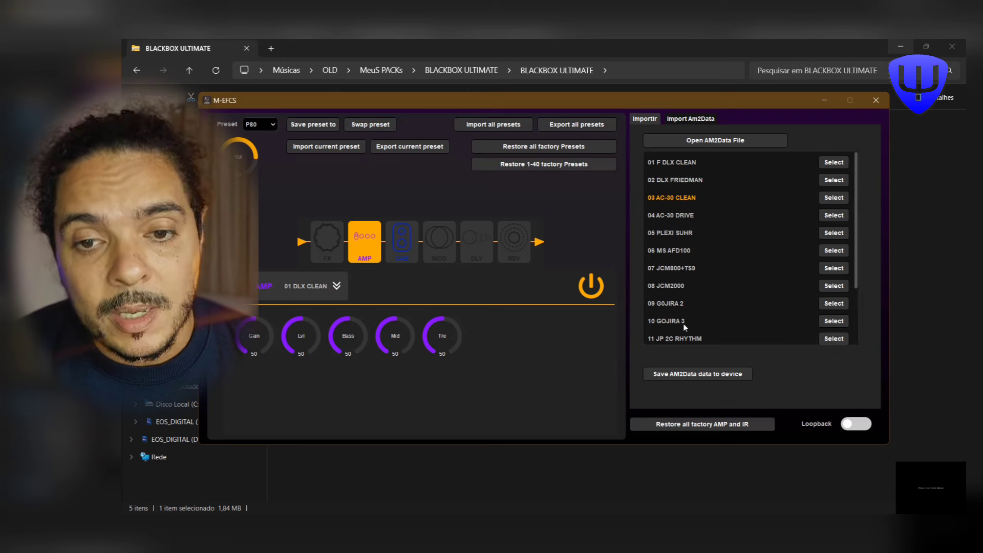
# Set the IR level to 64 and load all IR files, 1 AI_64_Dlx_P12N through 5 AI_70_HiWatt_100, from the BLACKBOX ULTIMATE IRs folder
pyautogui.click(649, 120)
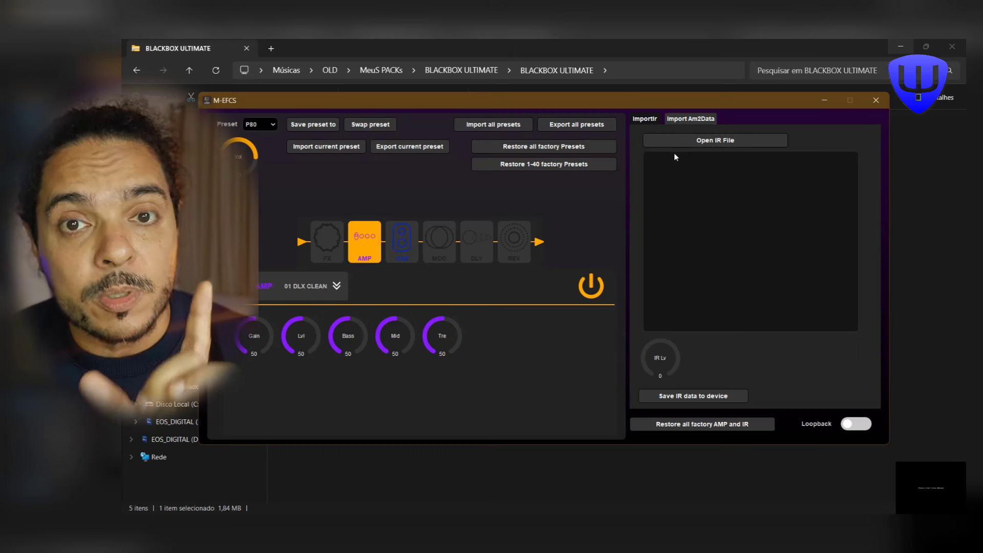
pyautogui.moveTo(657, 339); pyautogui.dragTo(659, 339)
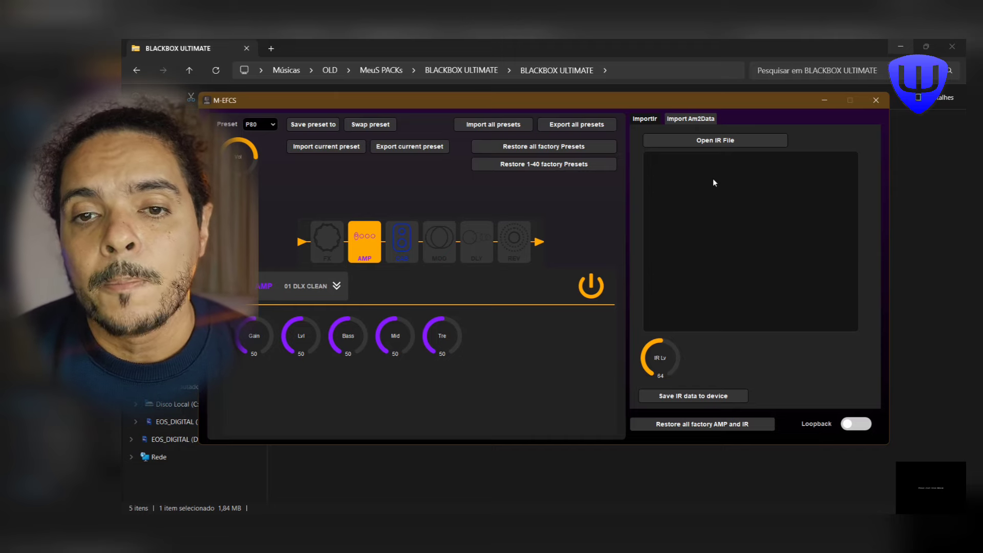
pyautogui.click(697, 140)
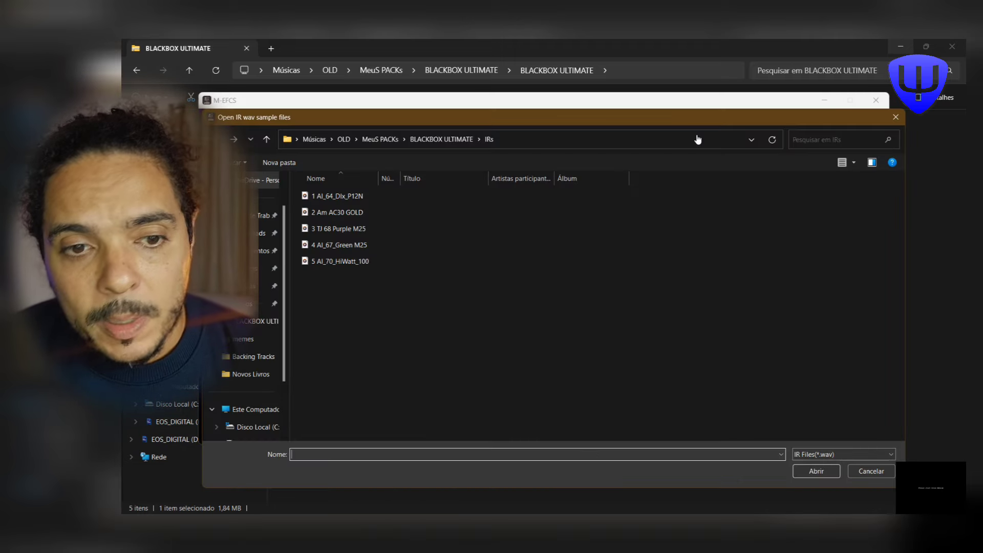
pyautogui.click(426, 139)
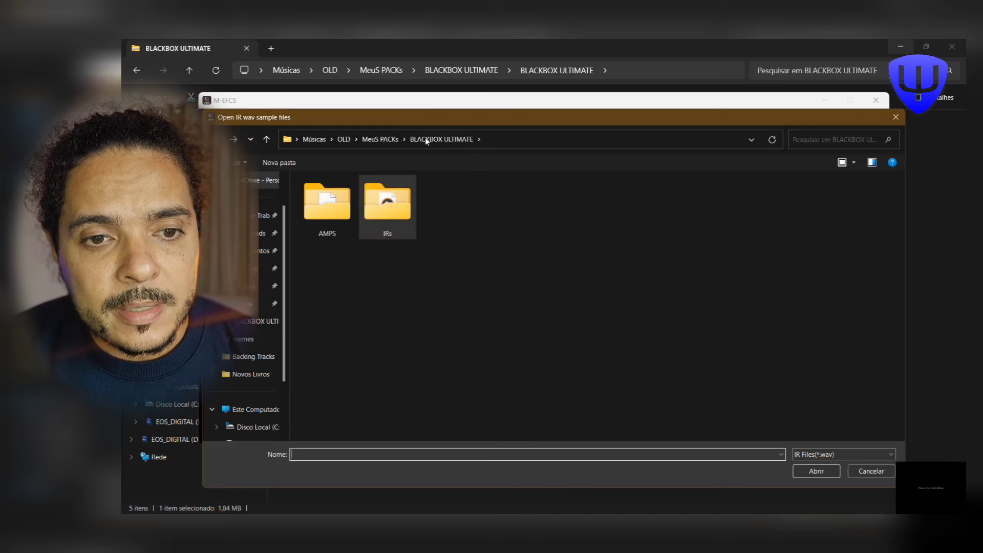
pyautogui.doubleClick(385, 219)
pyautogui.moveTo(381, 316); pyautogui.dragTo(294, 187)
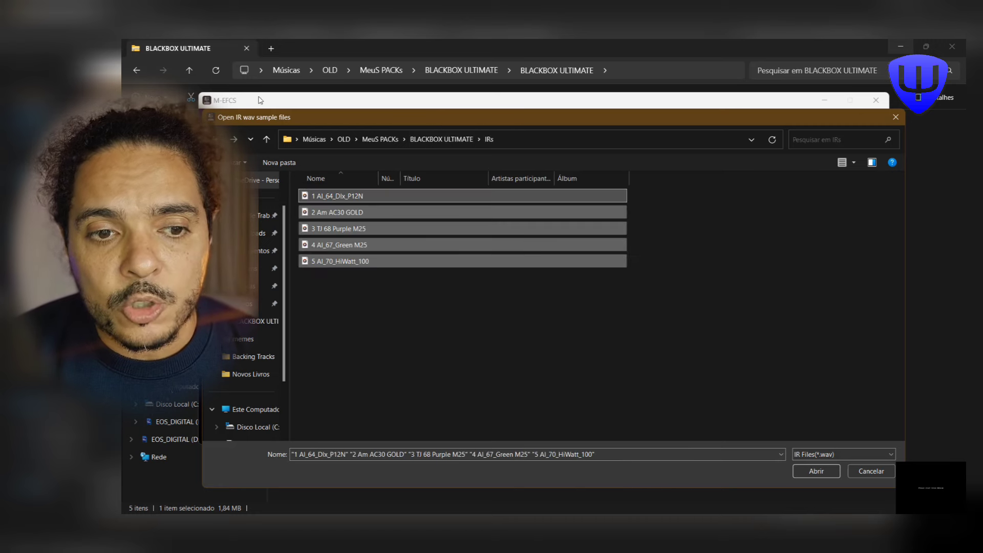
pyautogui.click(813, 471)
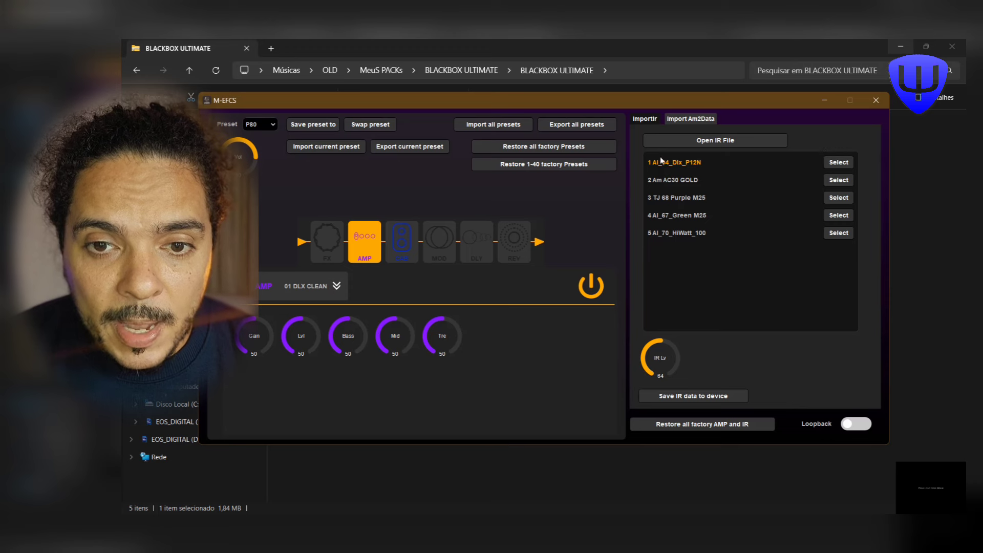
# Save the 1 AI_64_Dlx_P12N IR data to device slot 1 under the name 1 DLX
pyautogui.click(665, 398)
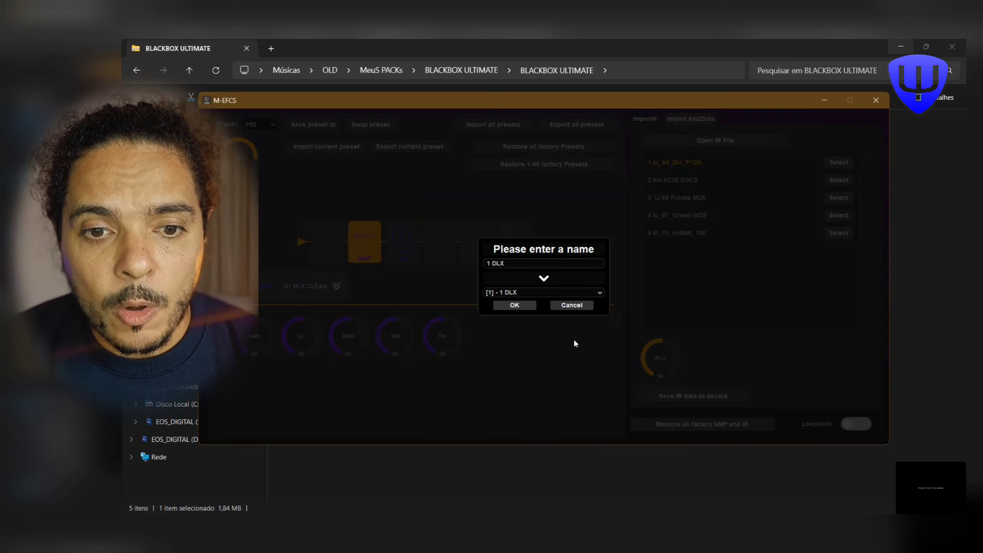
pyautogui.click(520, 292)
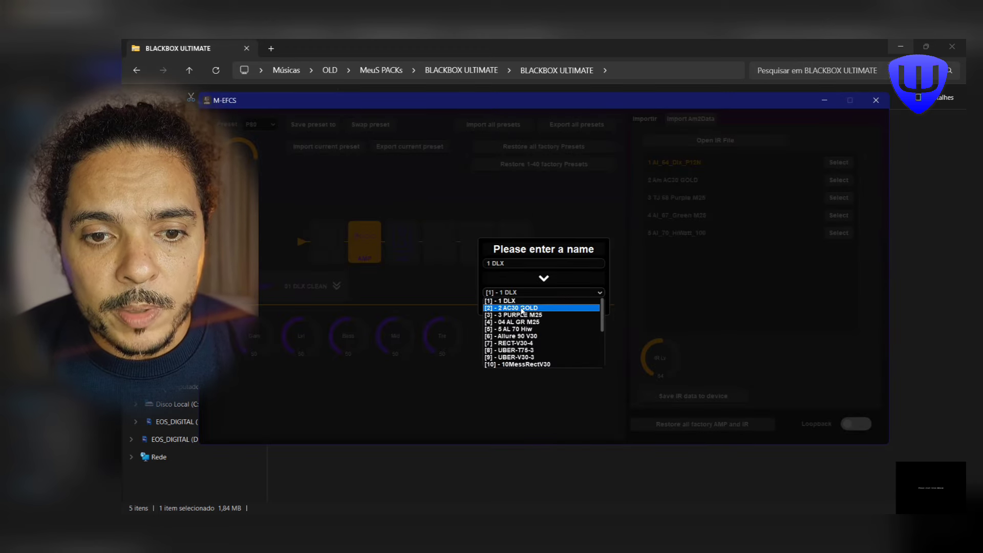
pyautogui.click(520, 301)
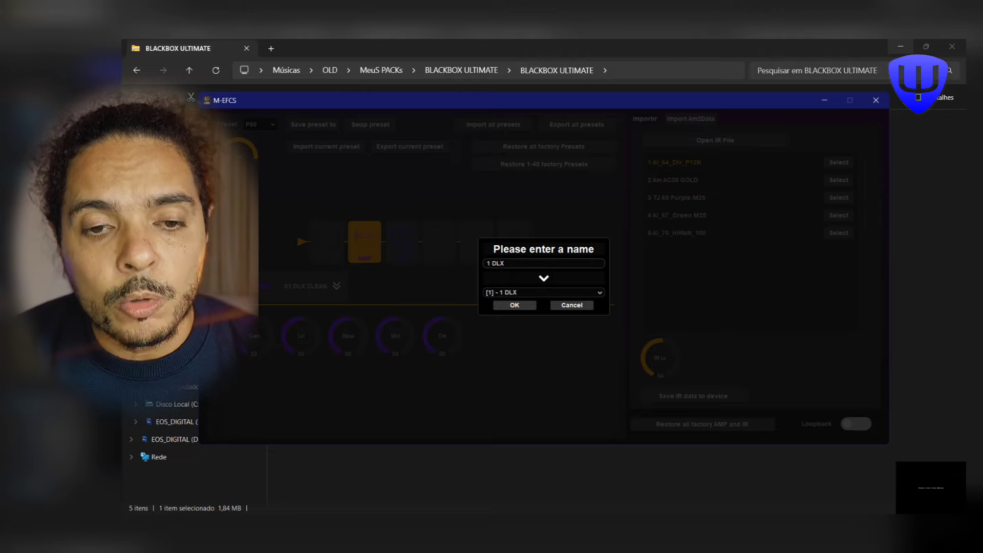
pyautogui.click(515, 306)
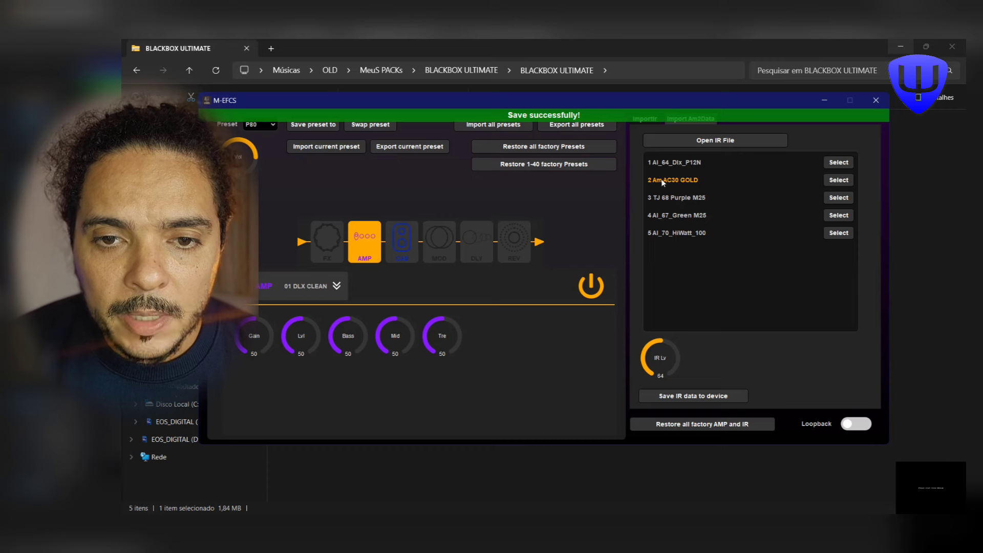
# Save the 2 Am AC30 GOLD IR data to device slot 2 under the name 2 AC30 GOLD
pyautogui.click(693, 398)
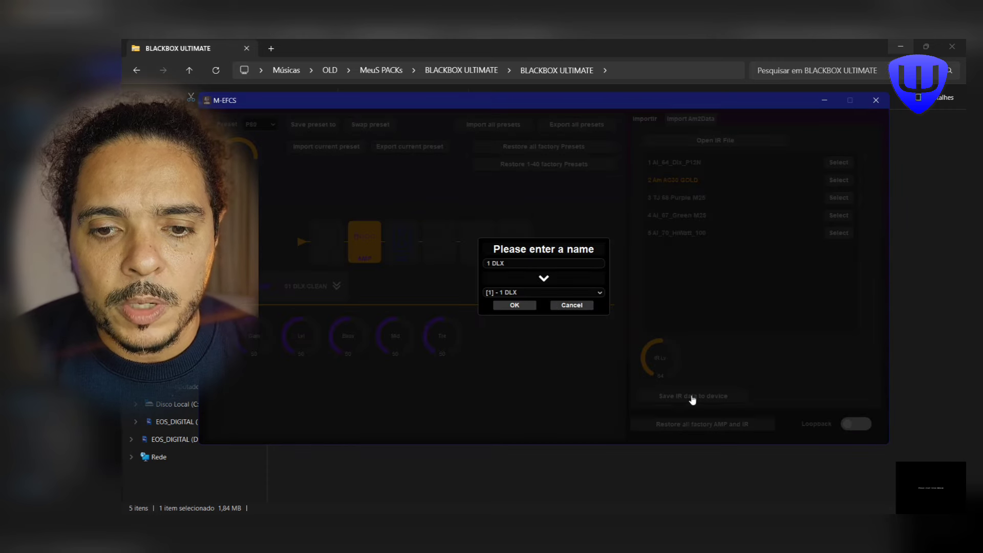
pyautogui.click(524, 290)
pyautogui.click(515, 308)
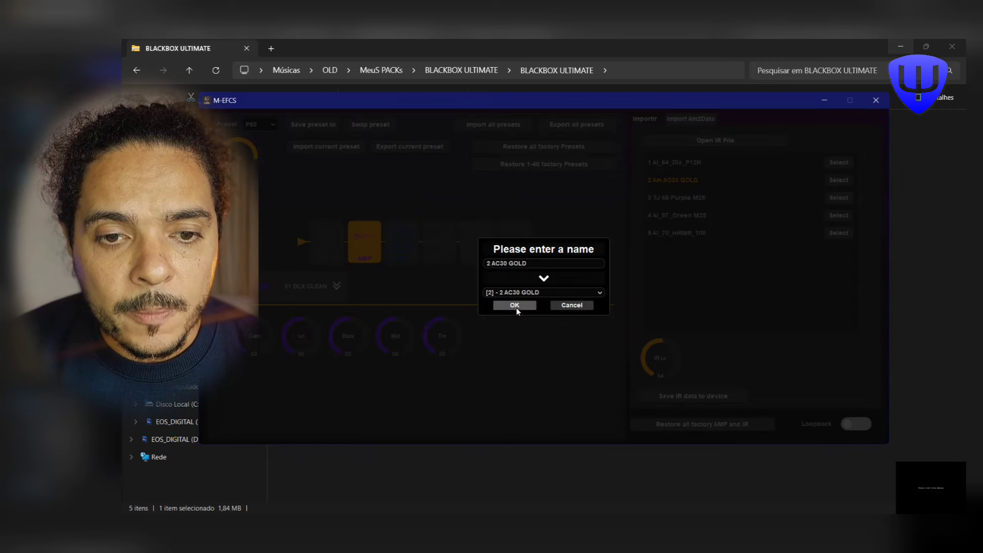
pyautogui.click(524, 304)
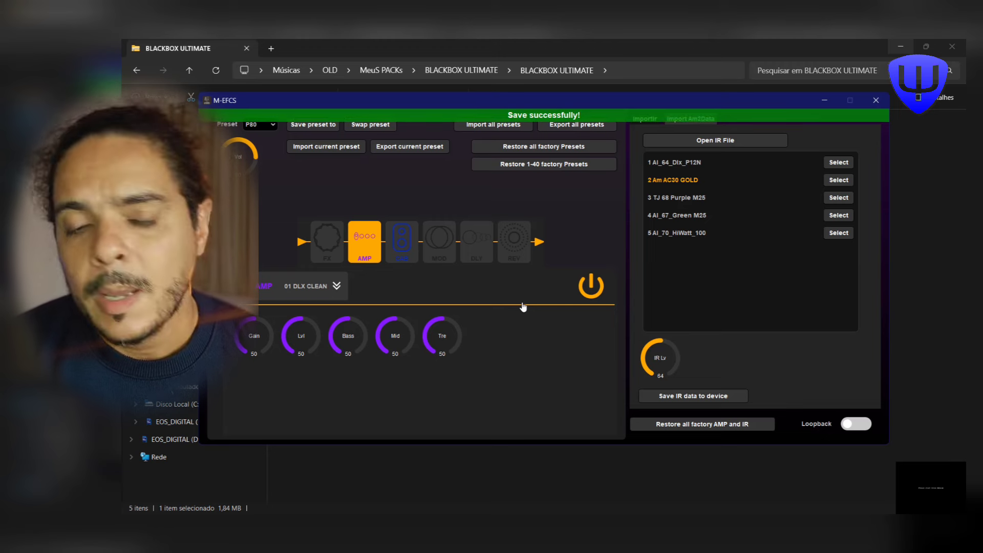